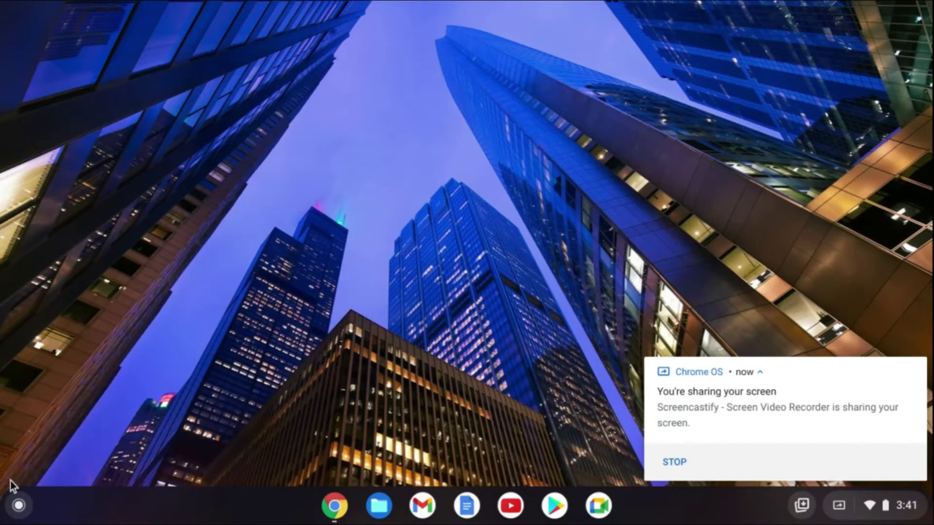
# Step: Expand the Launcher to the full grid of installed apps
pyautogui.click(18, 504)
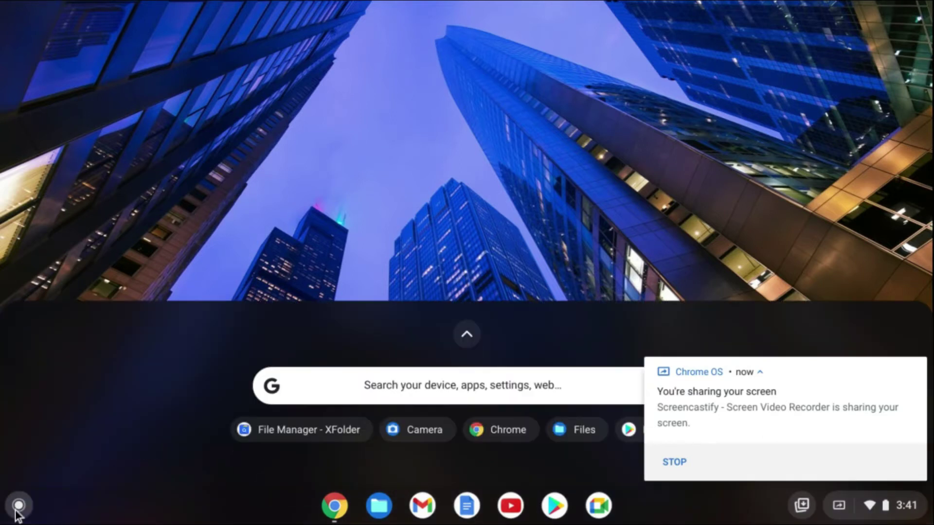
pyautogui.click(467, 336)
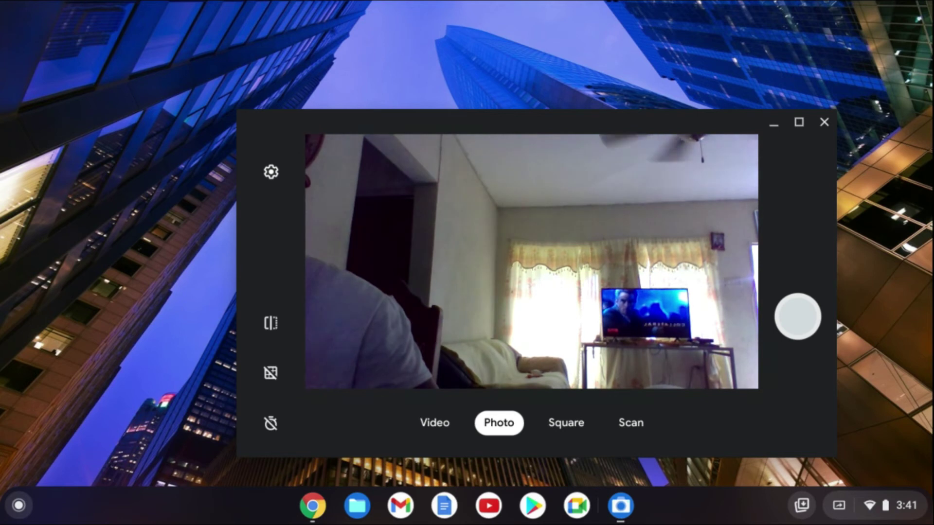
# Step: Switch Camera to Scan mode with the QR Code chip selected
pyautogui.click(634, 425)
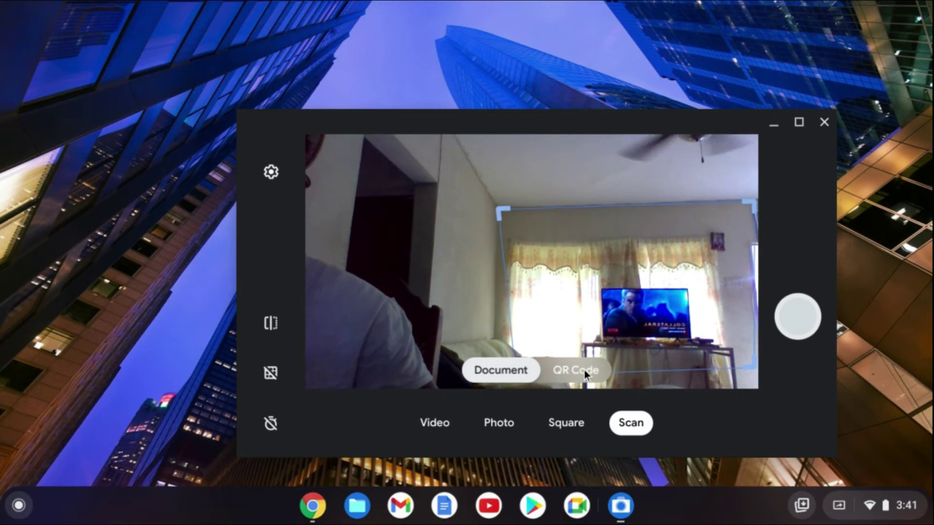
pyautogui.click(585, 369)
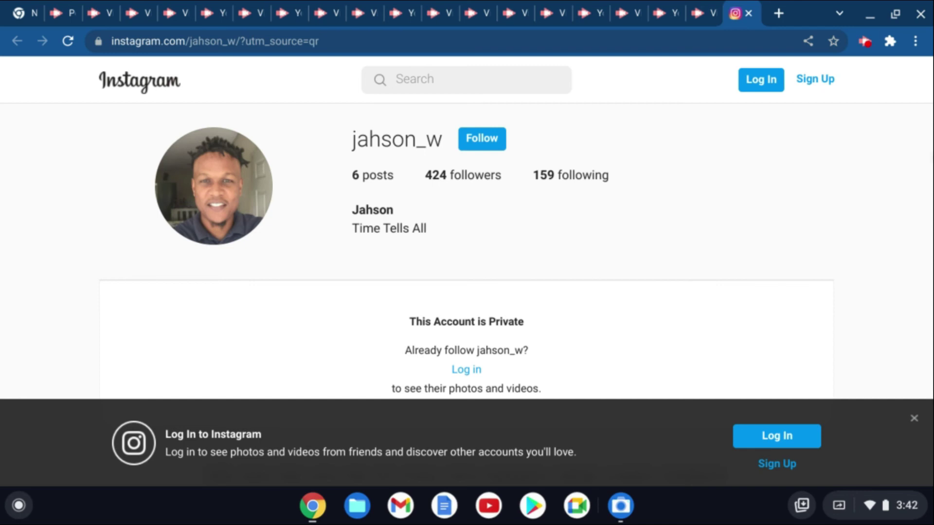
# Step: Minimize Chrome and close the Camera window, leaving the desktop empty
pyautogui.click(877, 18)
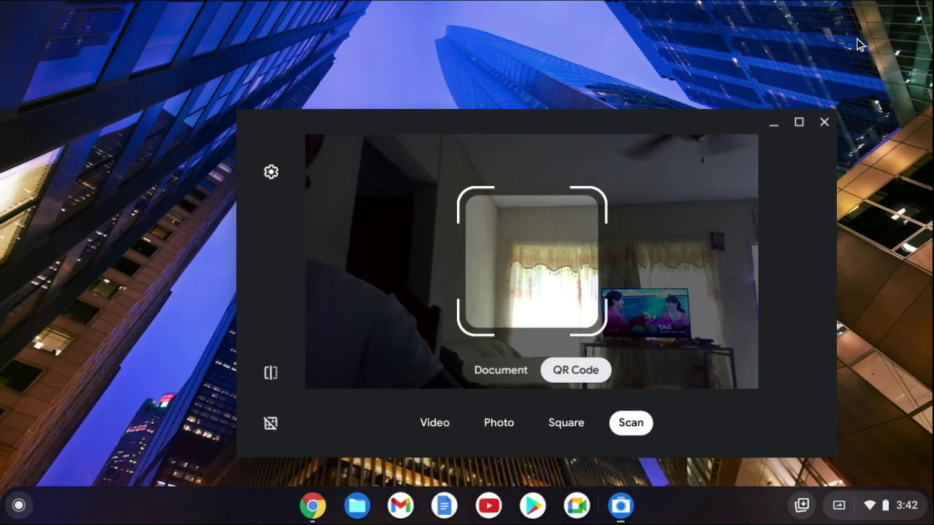
pyautogui.click(824, 123)
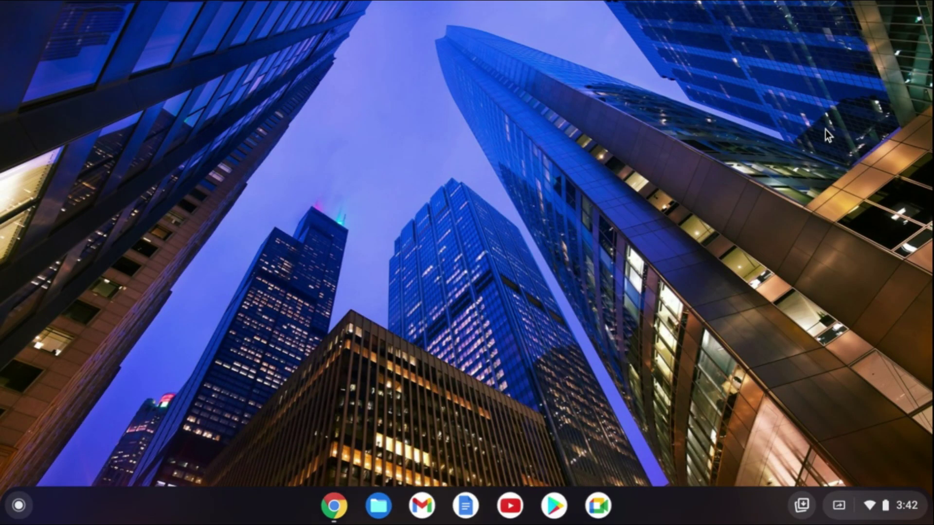